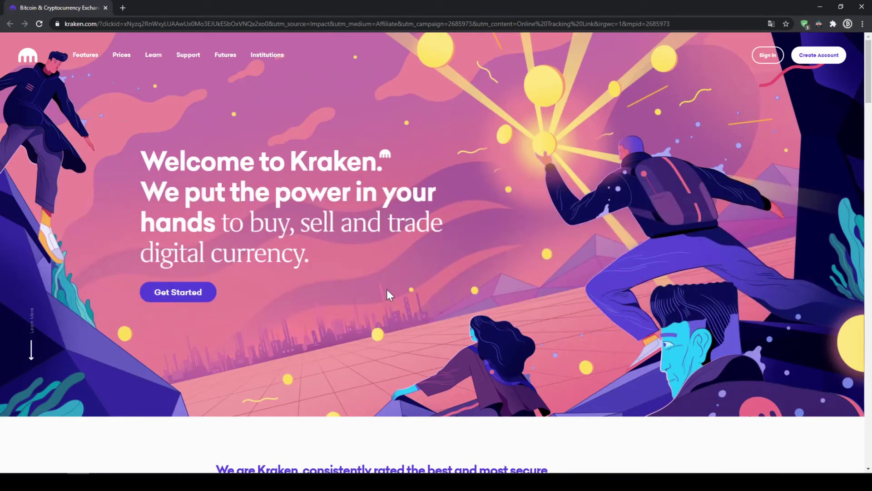
Begin sign-up and fill in the email, username and password fields.
click(201, 293)
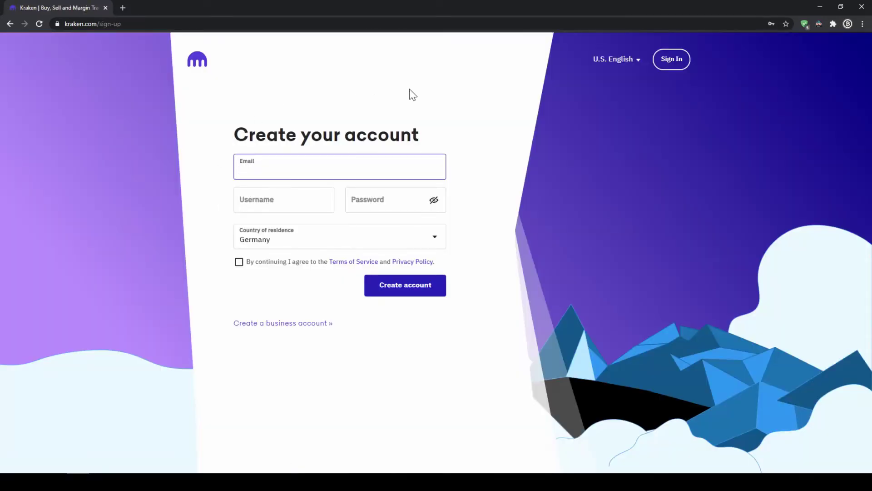
text(a)
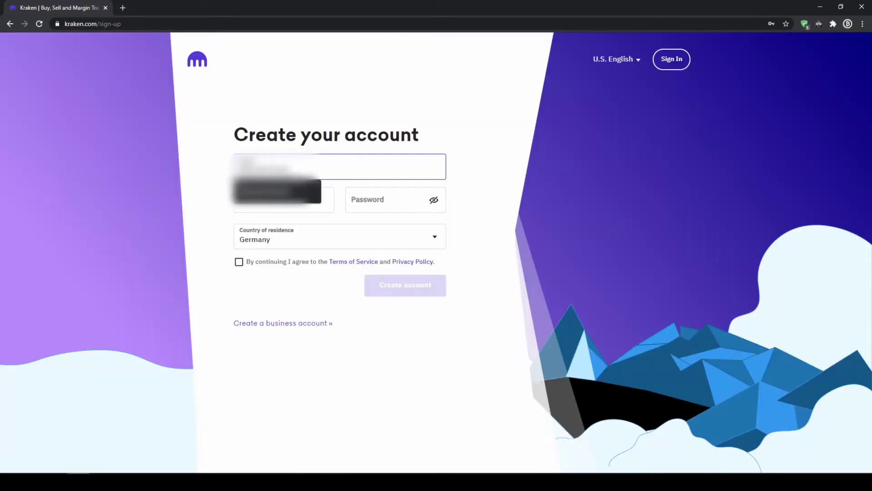
key(Tab)
key(Tab)
text(••••••)
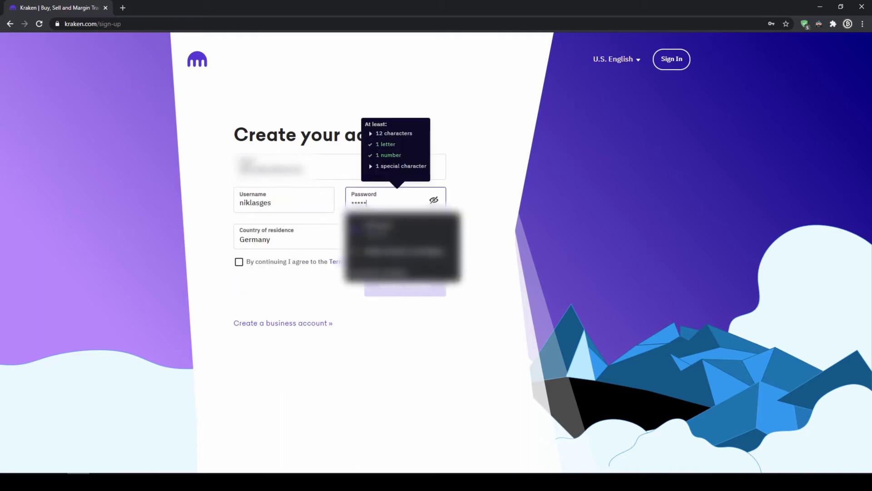
text(••••••)
Set residence to United States, California, accept the terms and submit account creation.
click(420, 242)
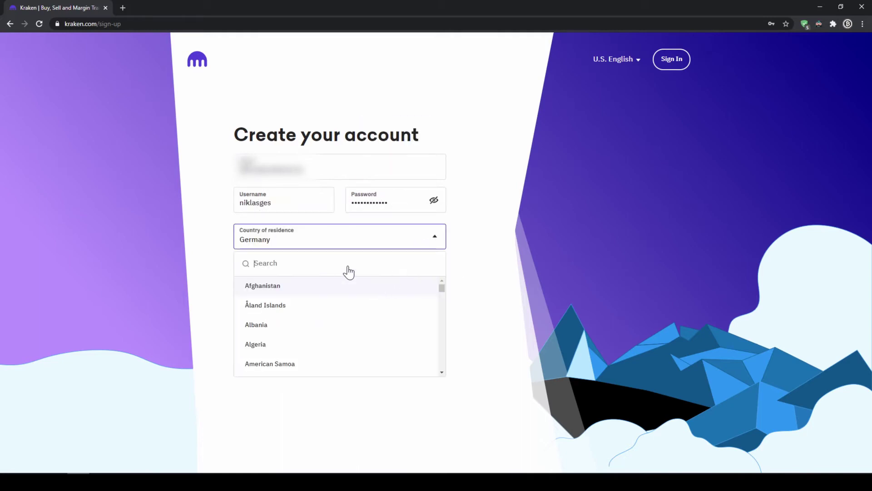
text(united sta)
click(316, 294)
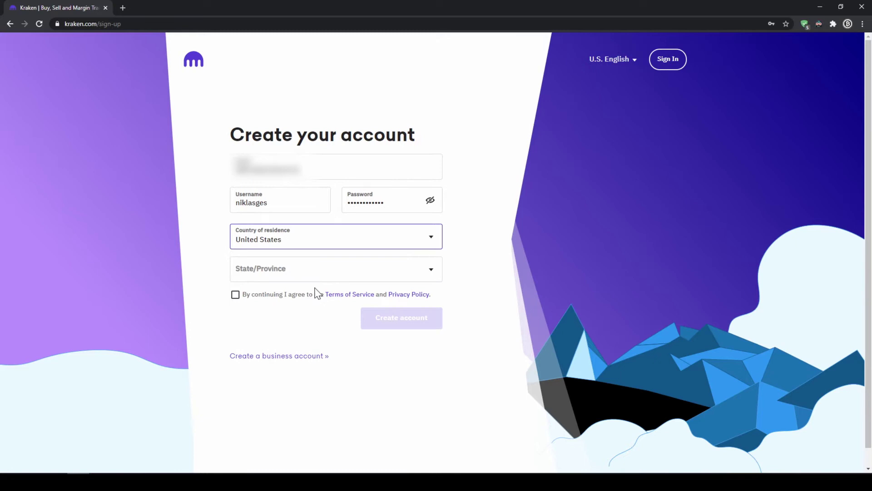
click(421, 274)
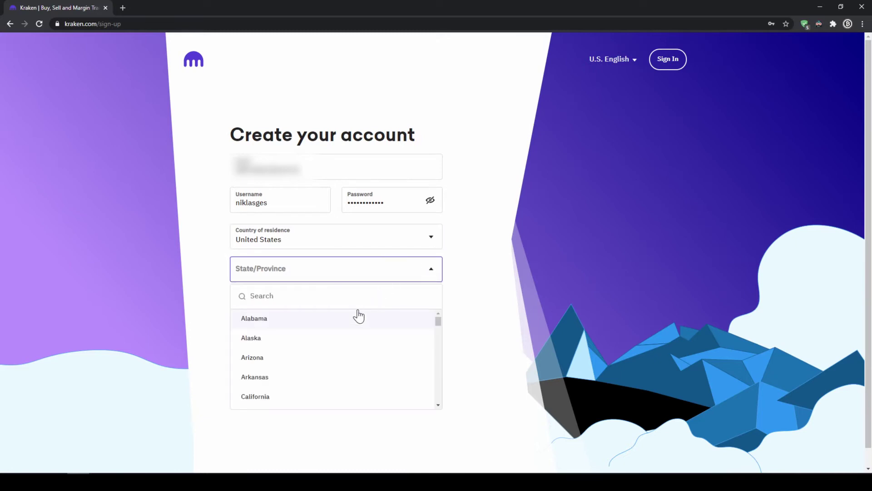
click(258, 395)
click(235, 294)
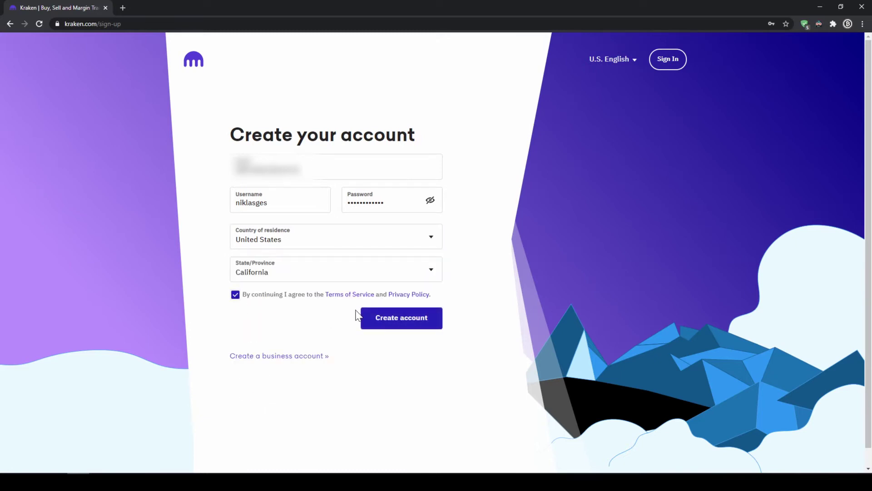
click(382, 325)
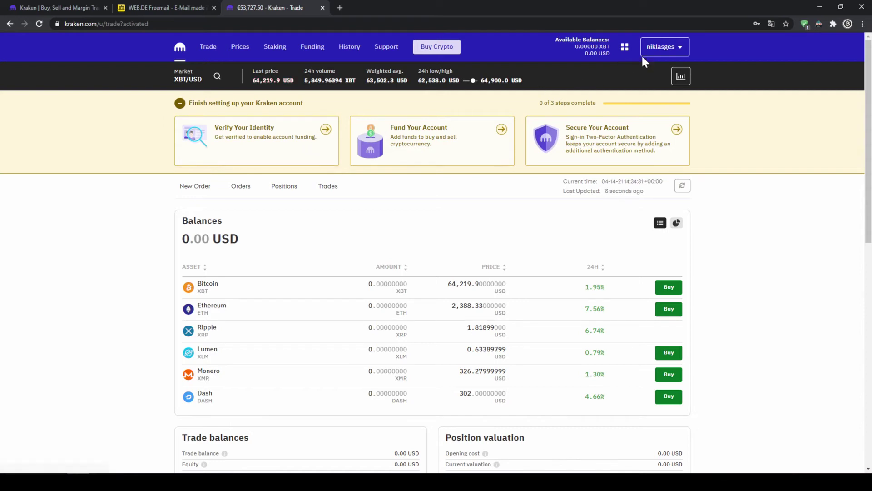
Start identity verification from the account menu's Get Verified page.
click(683, 48)
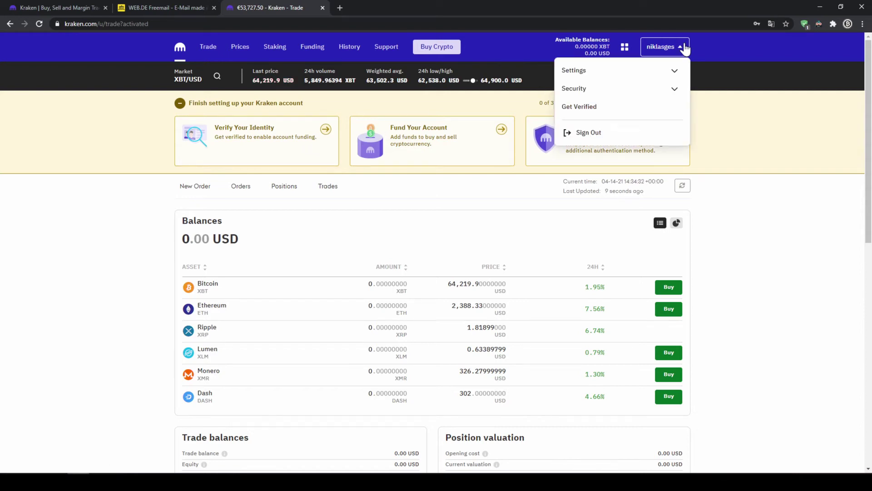
click(624, 113)
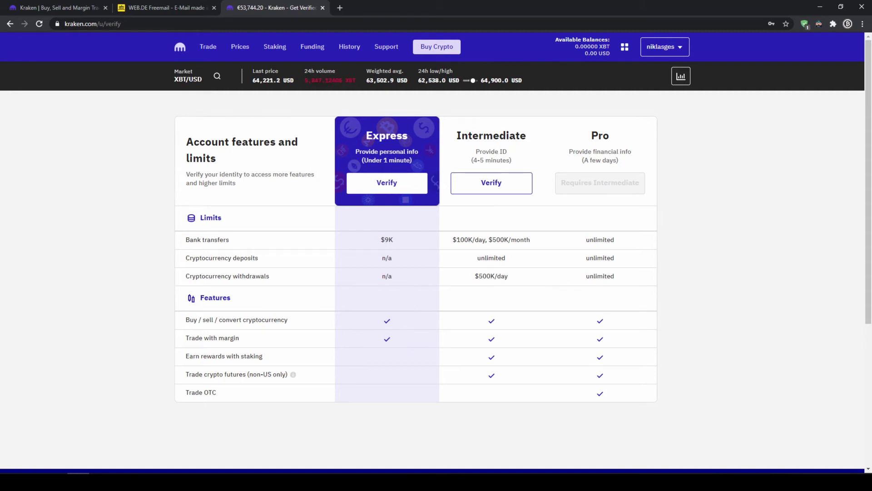
click(496, 193)
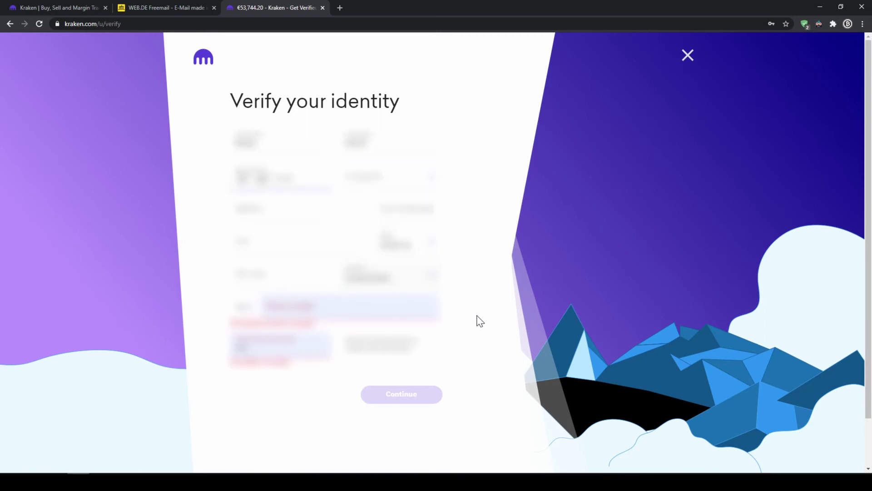
Autofill the address and phone number in the personal information form.
key(Down)
key(Return)
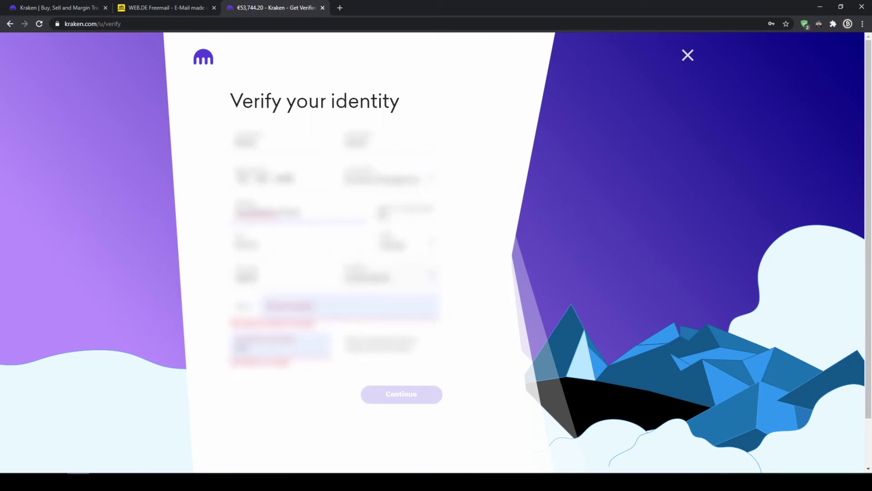
key(Down)
key(Return)
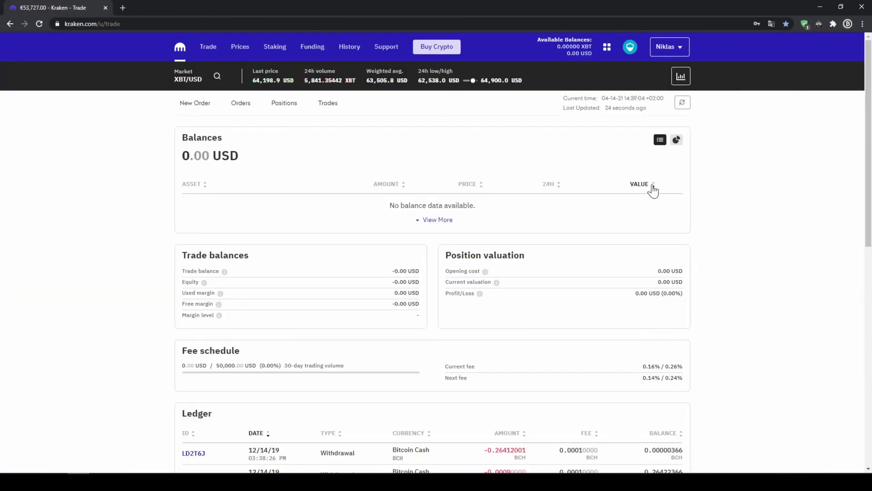
click(681, 52)
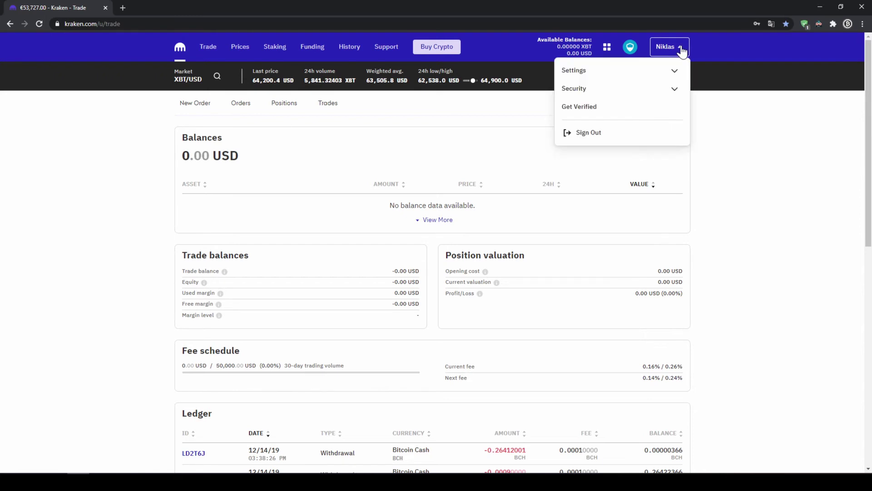
click(635, 106)
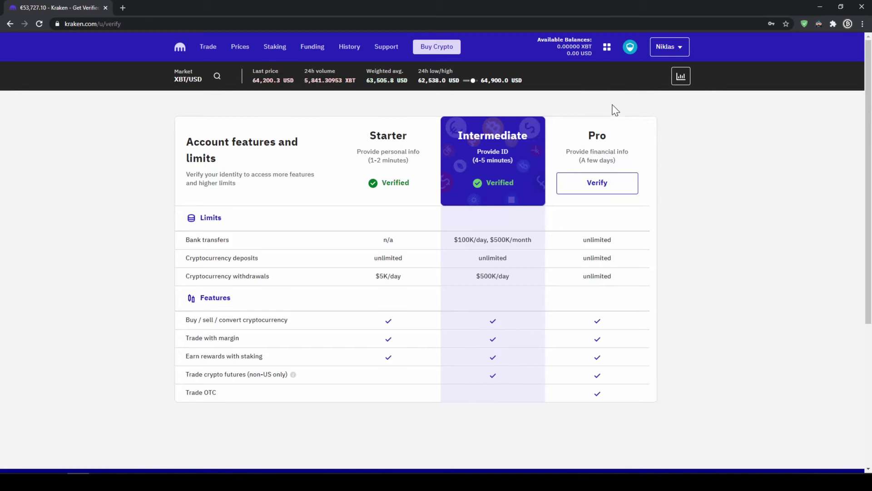
drag(457, 131, 513, 184)
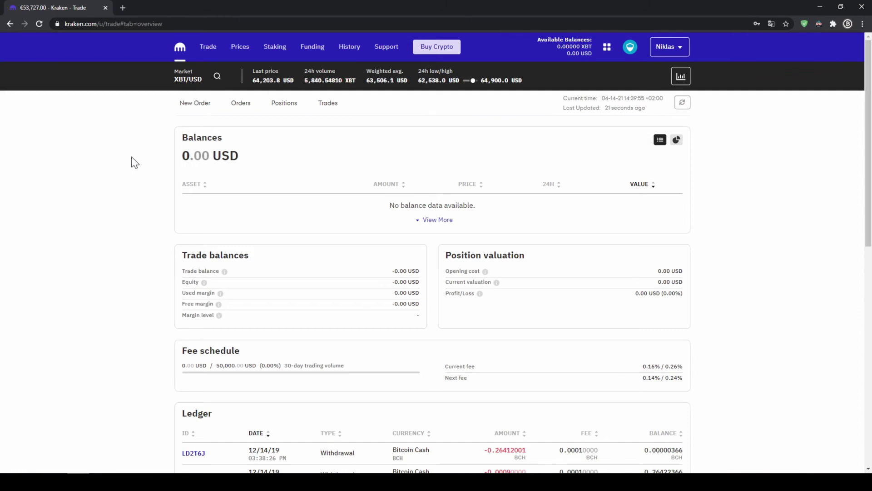
Show USD wire deposit details via Signature Bank (SWIFT) and highlight the deposit reference code.
click(312, 48)
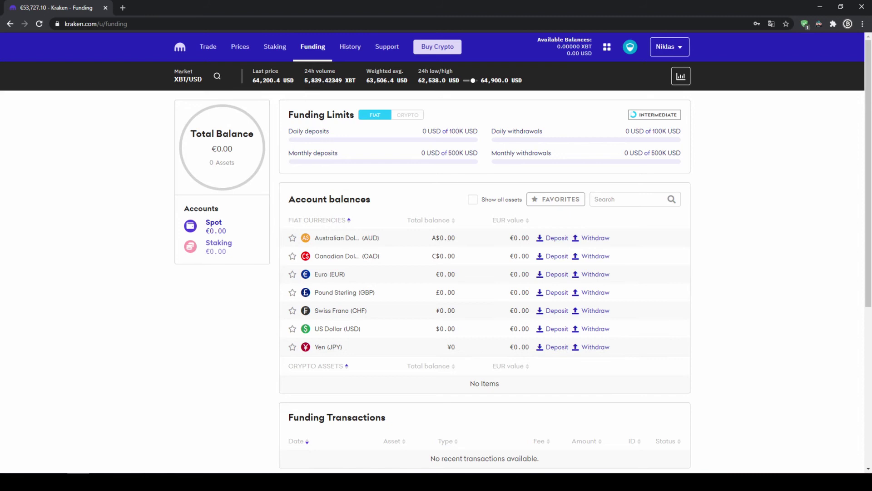
click(551, 333)
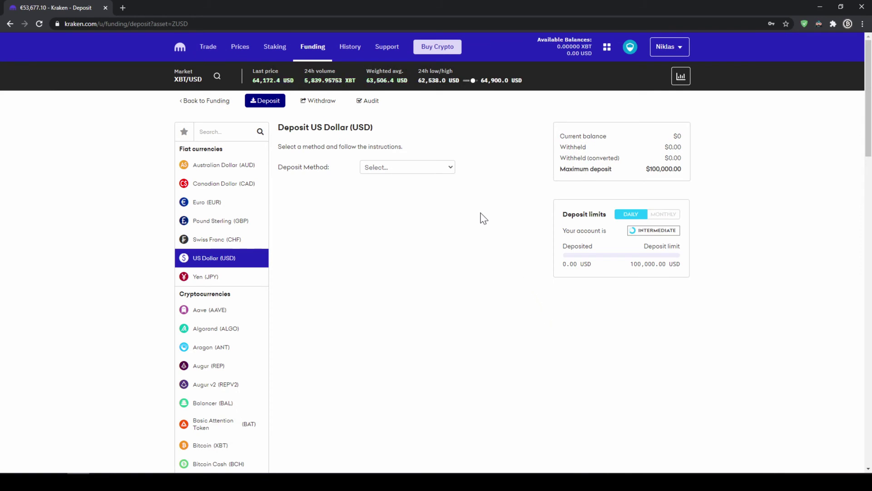
click(443, 173)
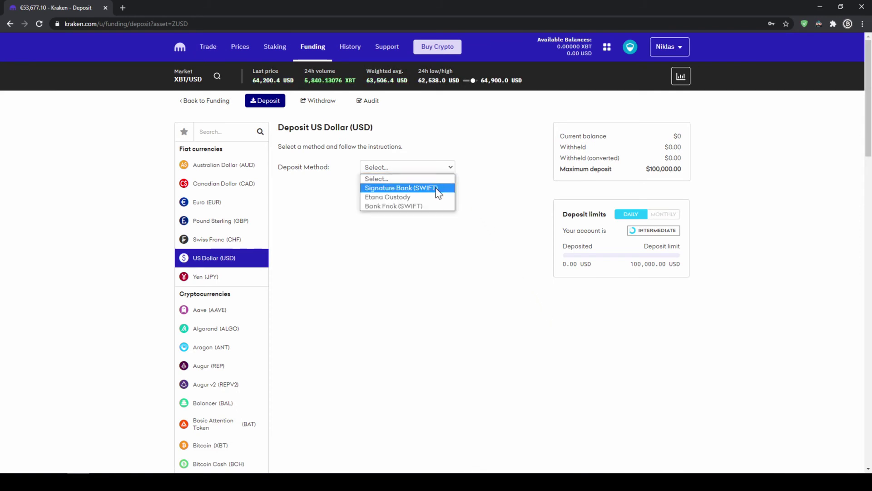
click(436, 188)
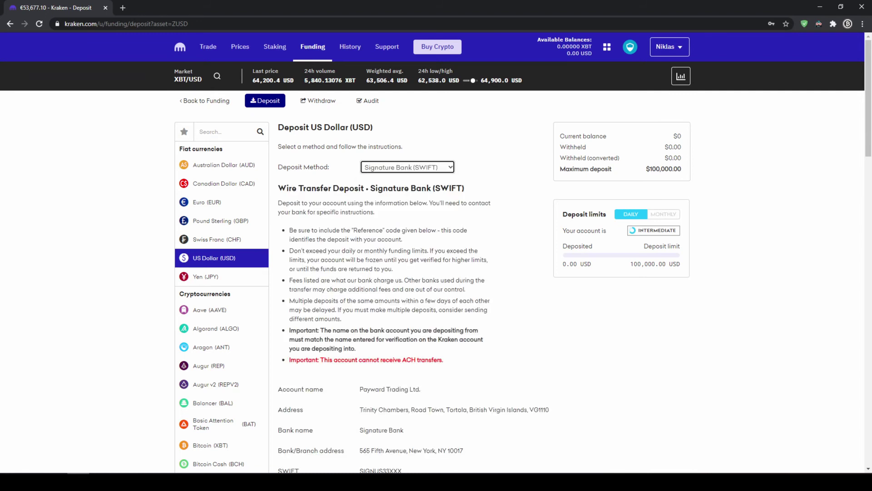
scroll(497, 344, down, 2)
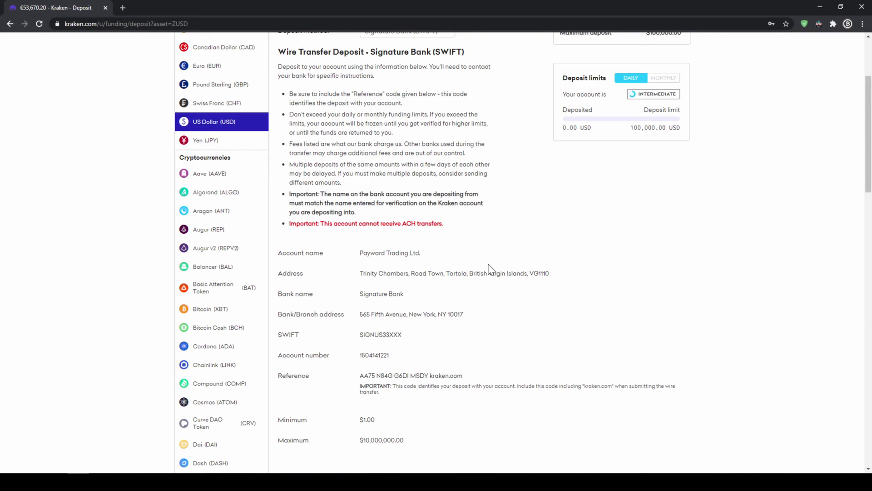
drag(360, 375, 472, 380)
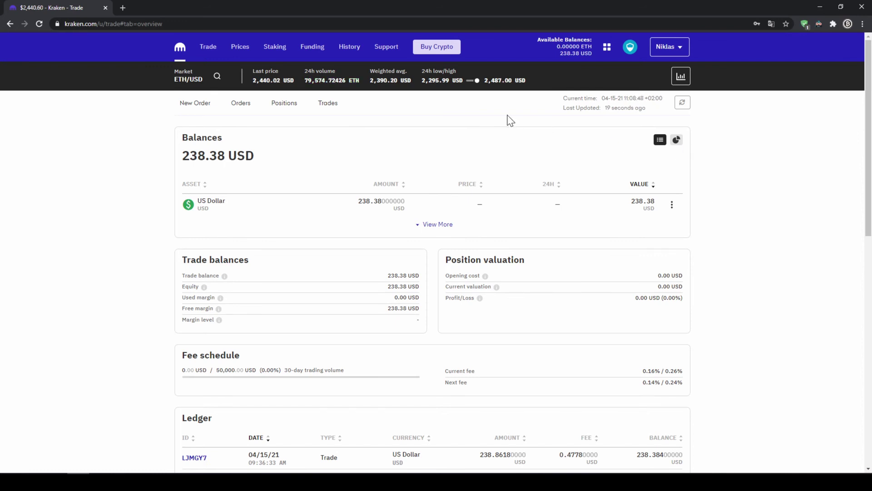
On Buy Crypto, choose Cardano (ADA) as the coin and set the amount to 200 USD.
click(436, 53)
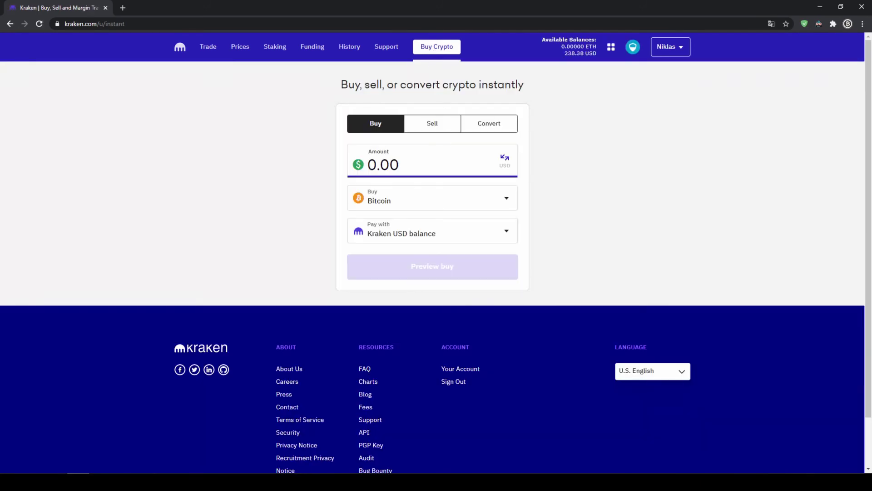
click(449, 210)
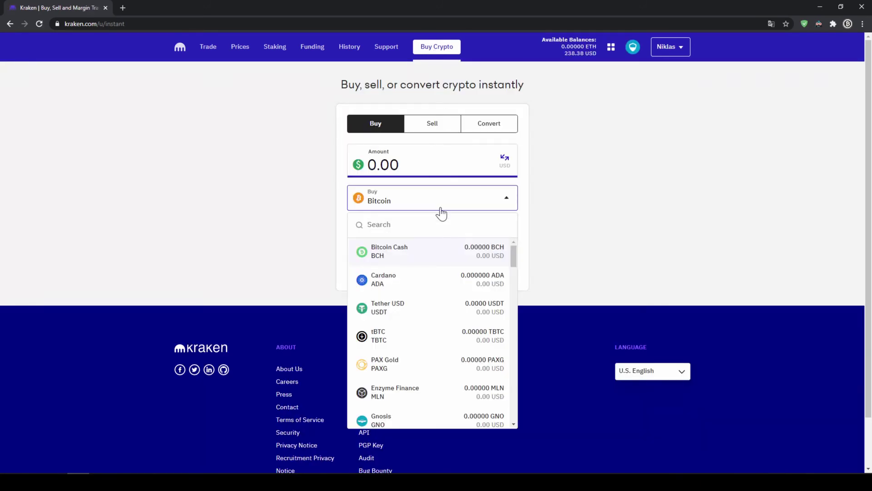
text(carda)
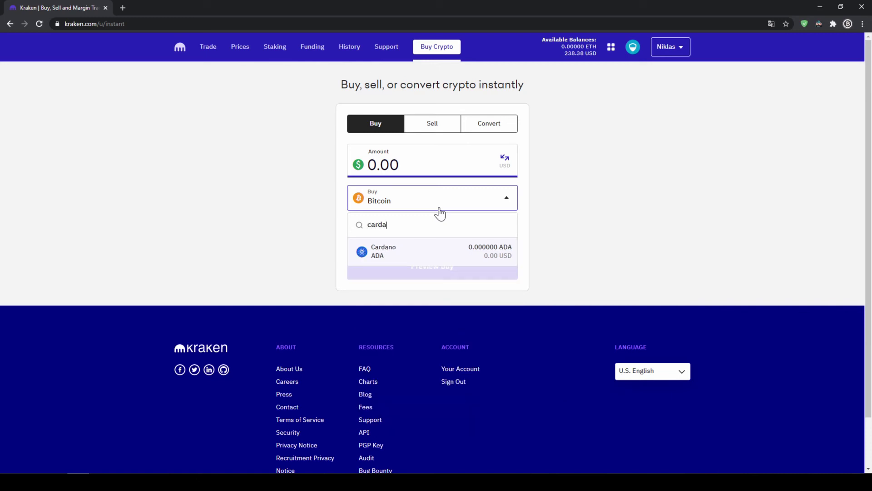
click(398, 258)
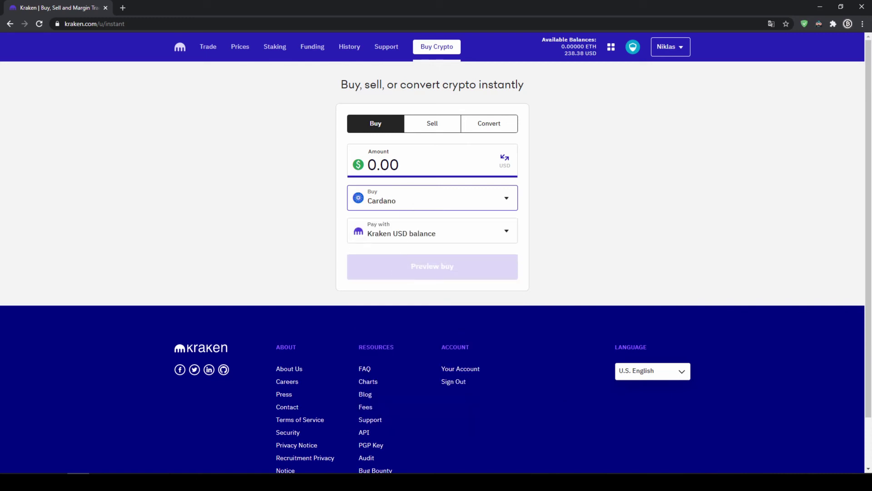
click(365, 163)
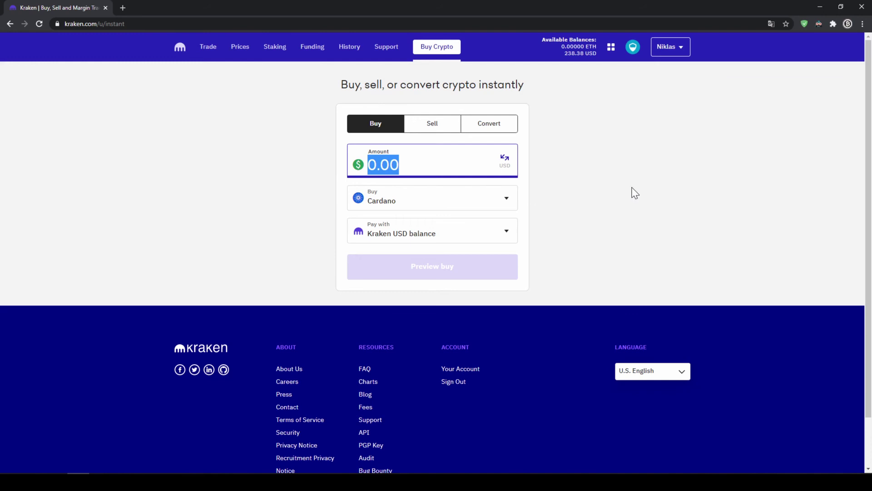
text(200)
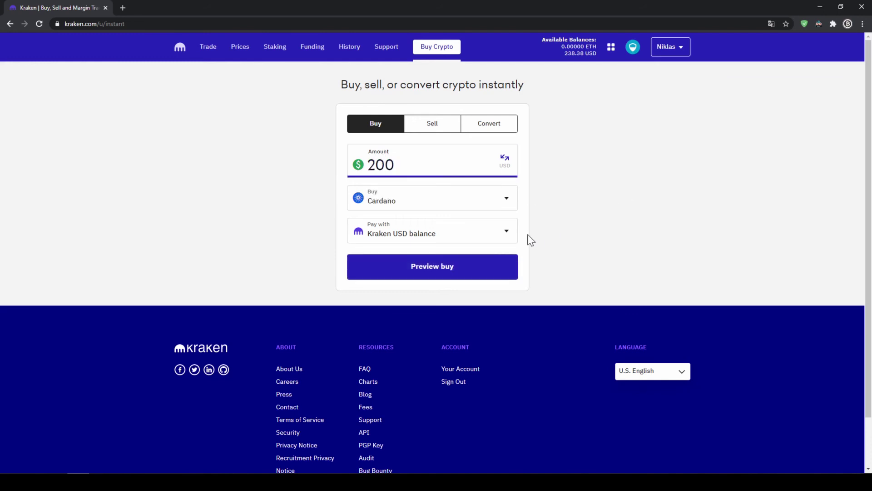
Review the ADA amount, price and fees in the order confirmation, then place the 200 USD purchase.
click(458, 272)
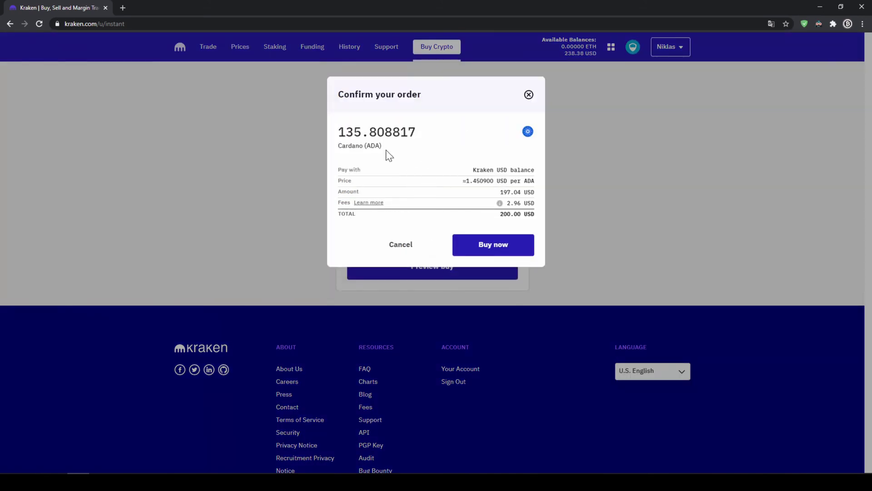
drag(416, 132, 338, 132)
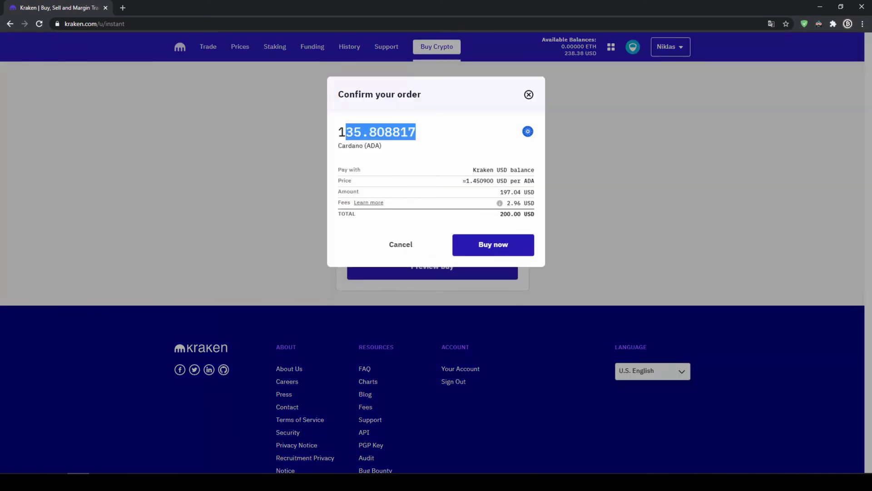
click(430, 162)
mouse_move(466, 180)
mouse_down()
mouse_move(510, 182)
mouse_move(525, 203)
mouse_up()
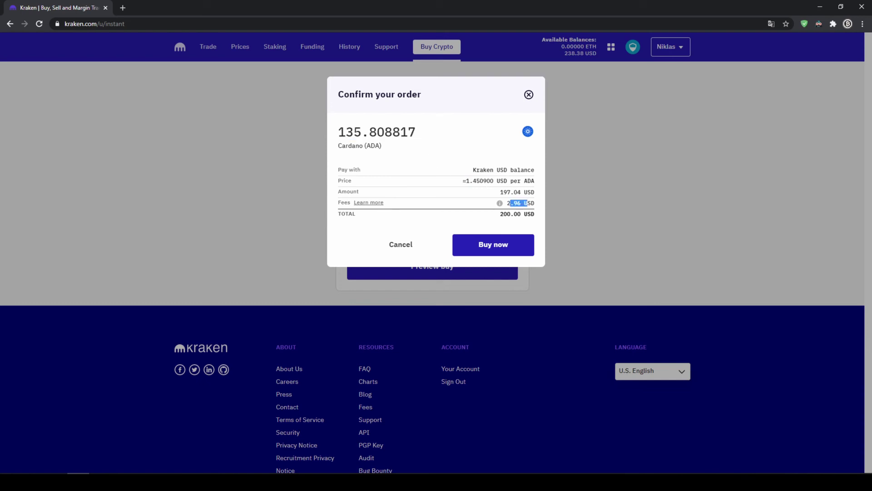
click(529, 203)
click(500, 254)
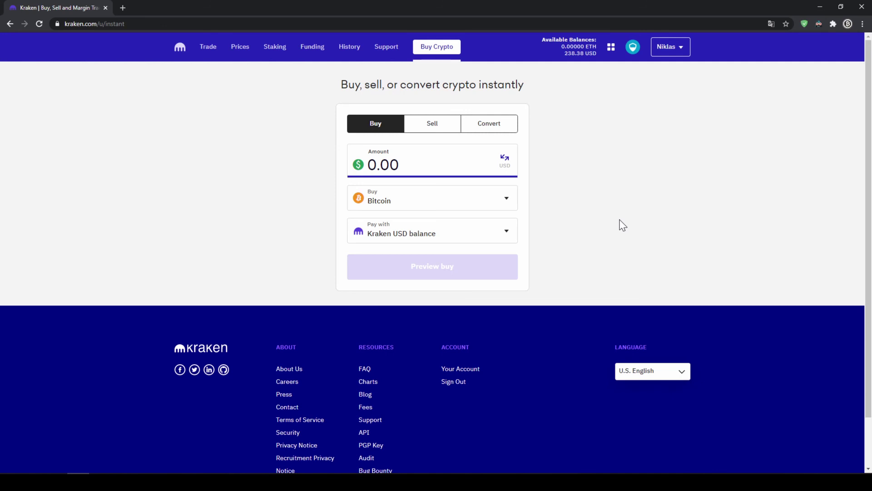
Choose New debit & credit card as payment to show the Add Payment Card form.
click(414, 243)
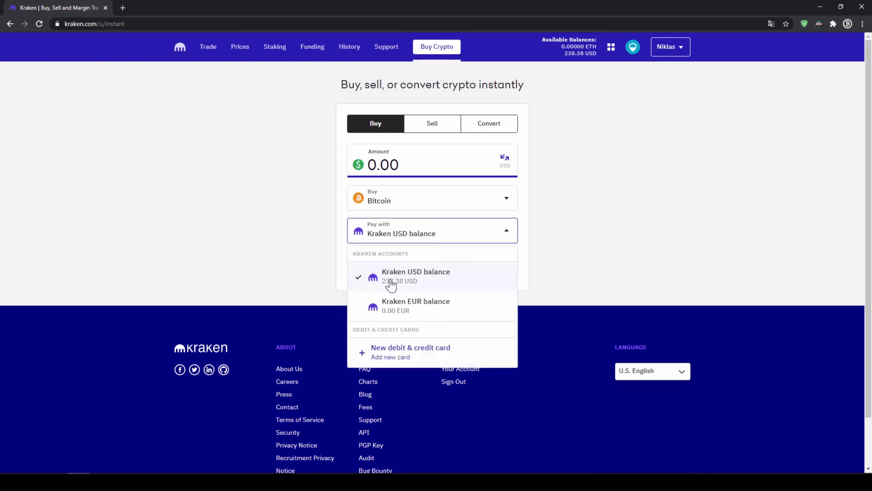
click(411, 349)
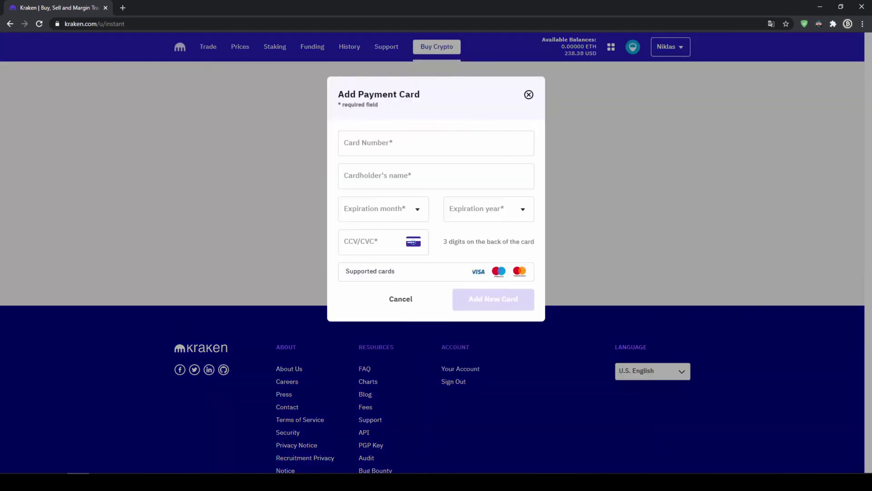